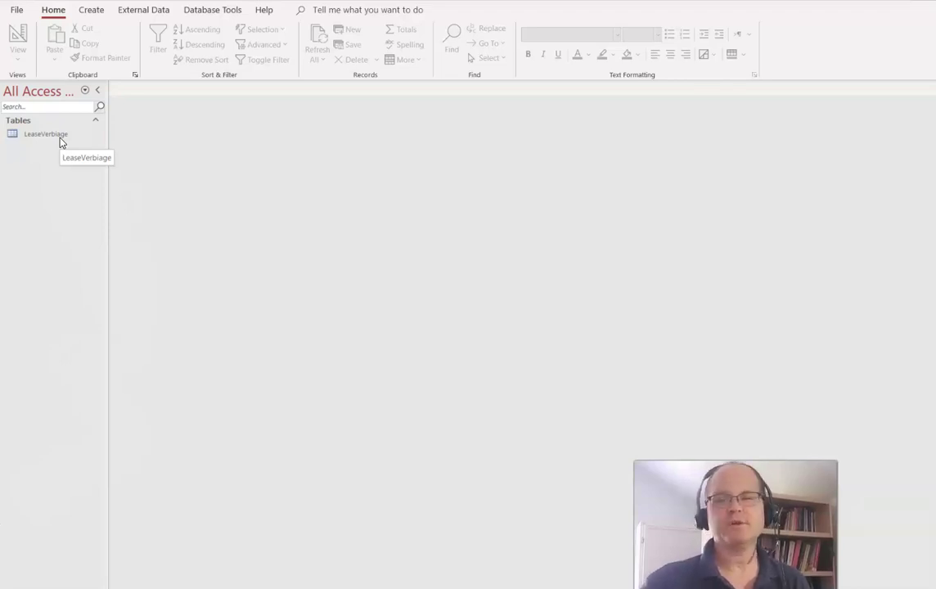
Open the LeaseVerbiage table and add a record with Lease Type A, Paragraph 2 and Part 1
{"action": "double_click", "coordinate": [59, 137]}
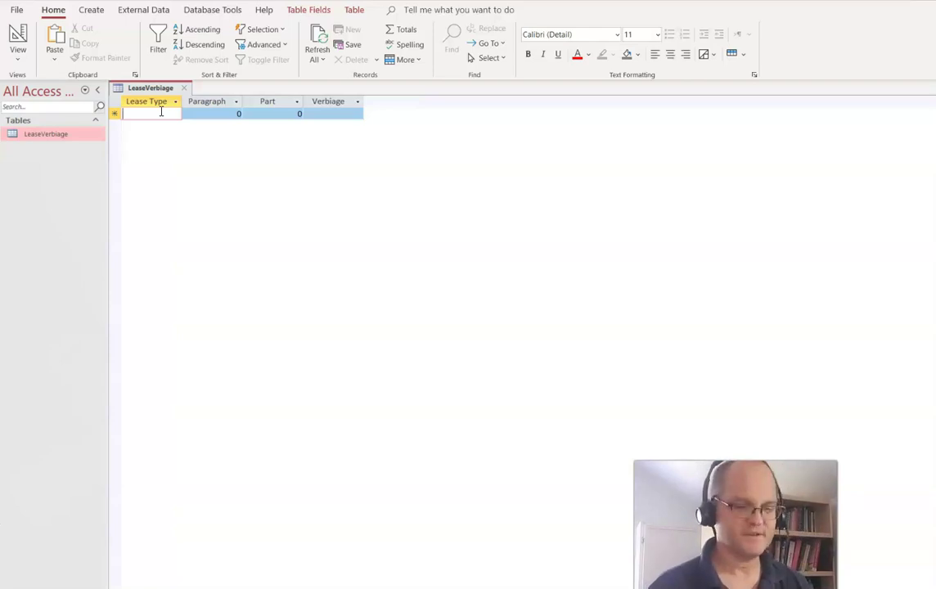
{"action": "type", "text": "A"}
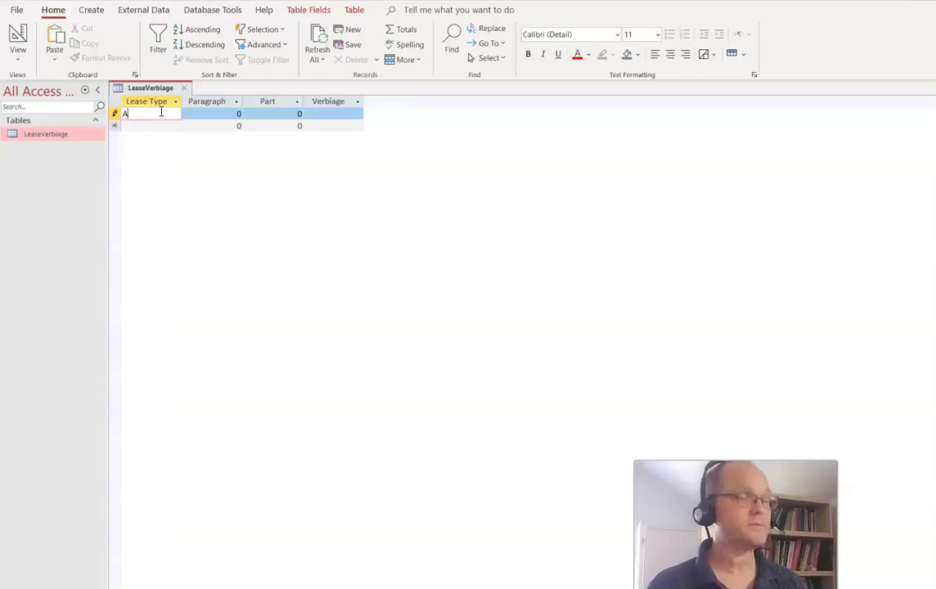
{"action": "key", "text": "Tab"}
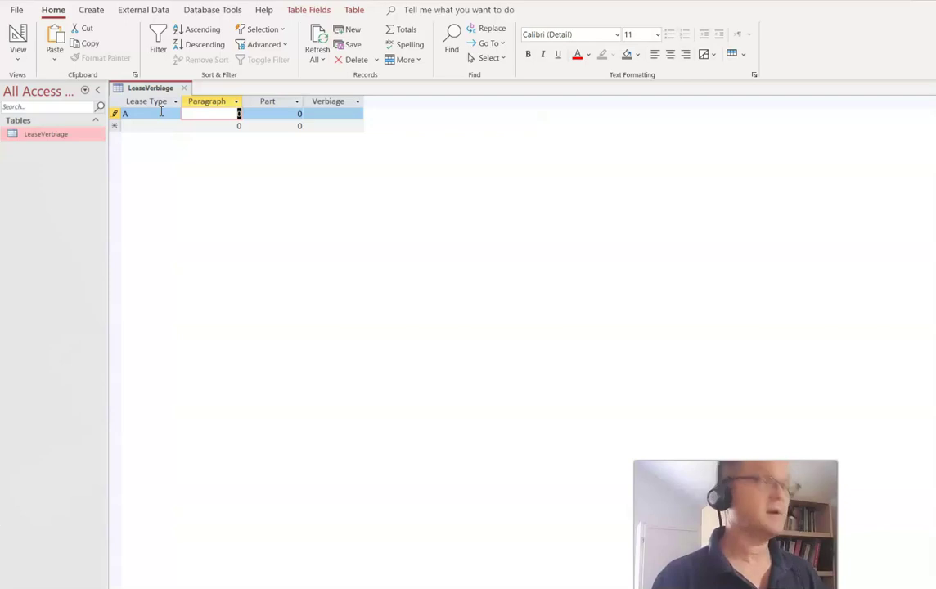
{"action": "type", "text": "2"}
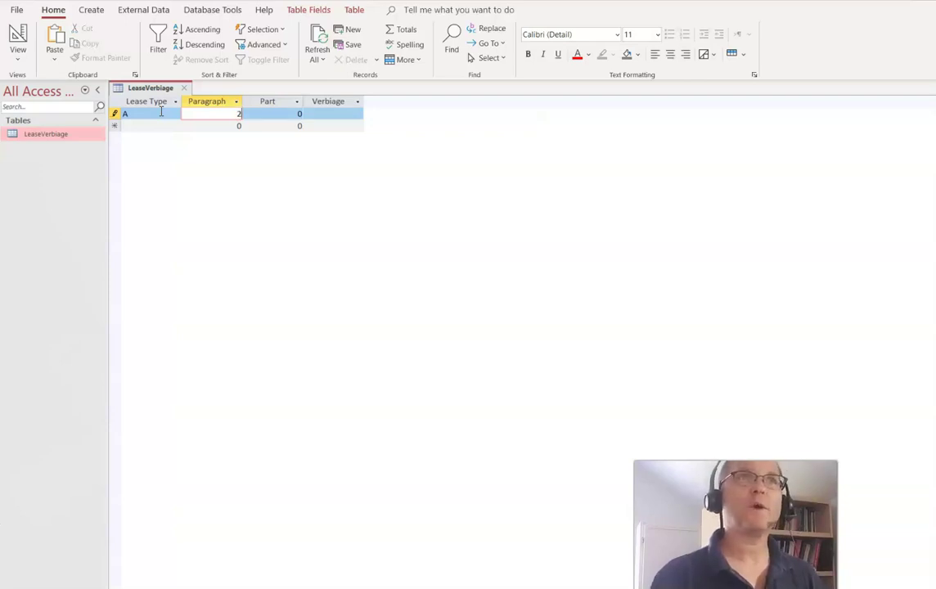
{"action": "key", "text": "Tab"}
{"action": "type", "text": "1"}
{"action": "key", "text": "Down"}
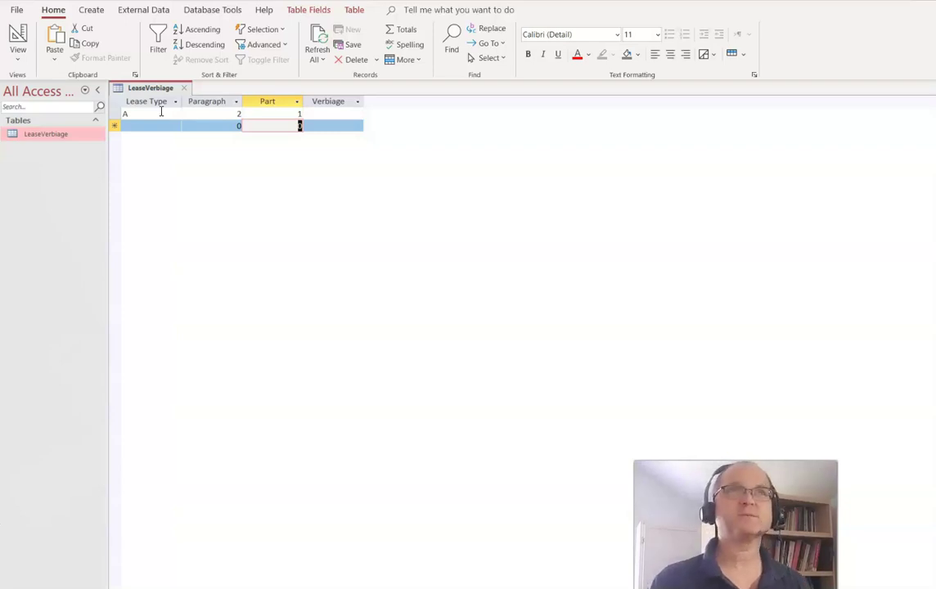
{"action": "key", "text": "Up"}
{"action": "key", "text": "Down"}
{"action": "key", "text": "Up"}
{"action": "key", "text": "Tab"}
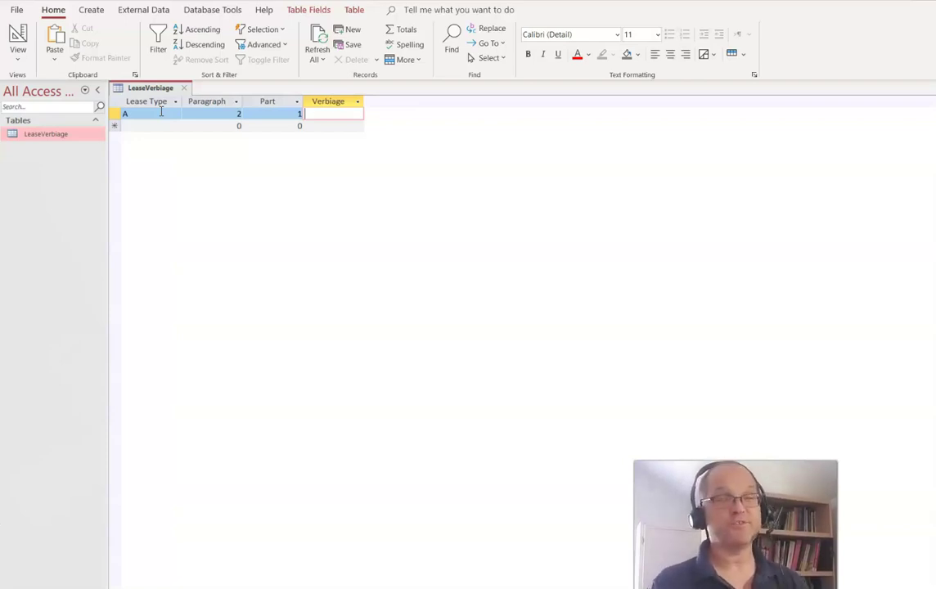
{"action": "key", "text": "BackSpace"}
{"action": "key", "text": "BackSpace"}
{"action": "key", "text": "BackSpace"}
{"action": "key", "text": "BackSpace"}
{"action": "key", "text": "BackSpace"}
{"action": "left_click", "coordinate": [125, 203]}
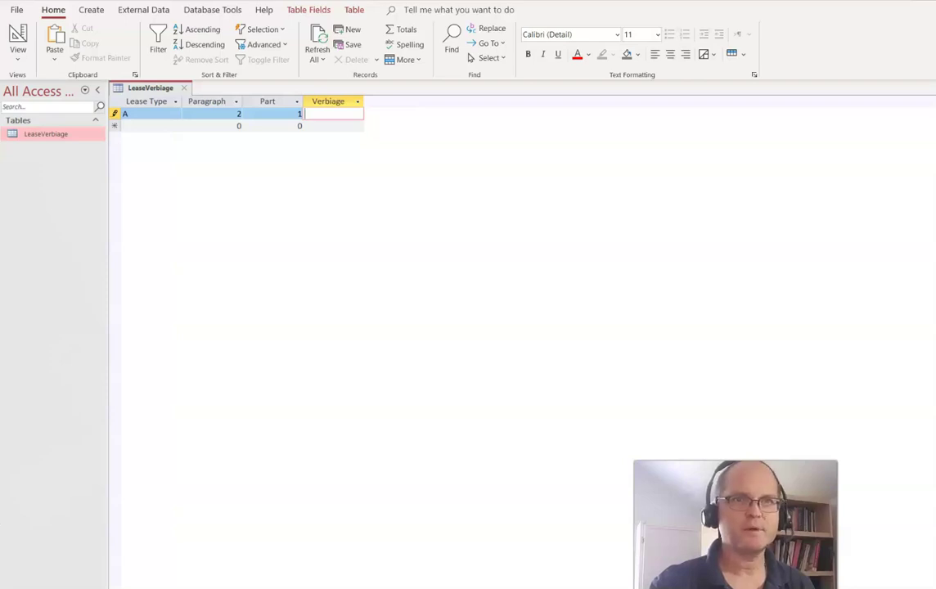
Switch to notes.txt in Notepad++ and examine the original and prorata wordings of the lease's Term paragraph
{"action": "key", "text": "alt+Tab"}
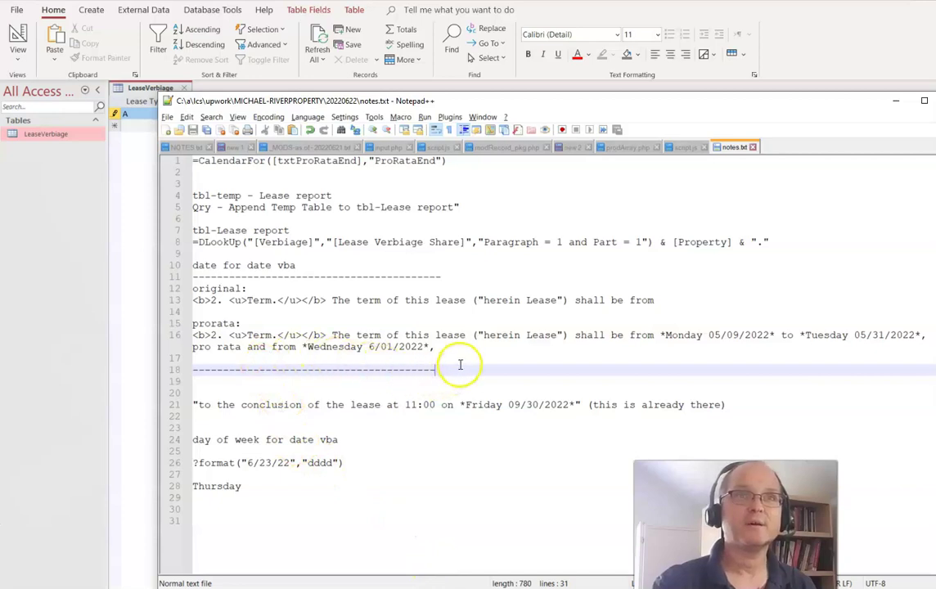
{"action": "mouse_move", "coordinate": [189, 312]}
{"action": "left_mouse_down"}
{"action": "mouse_move", "coordinate": [190, 282]}
{"action": "mouse_move", "coordinate": [189, 301]}
{"action": "left_mouse_up"}
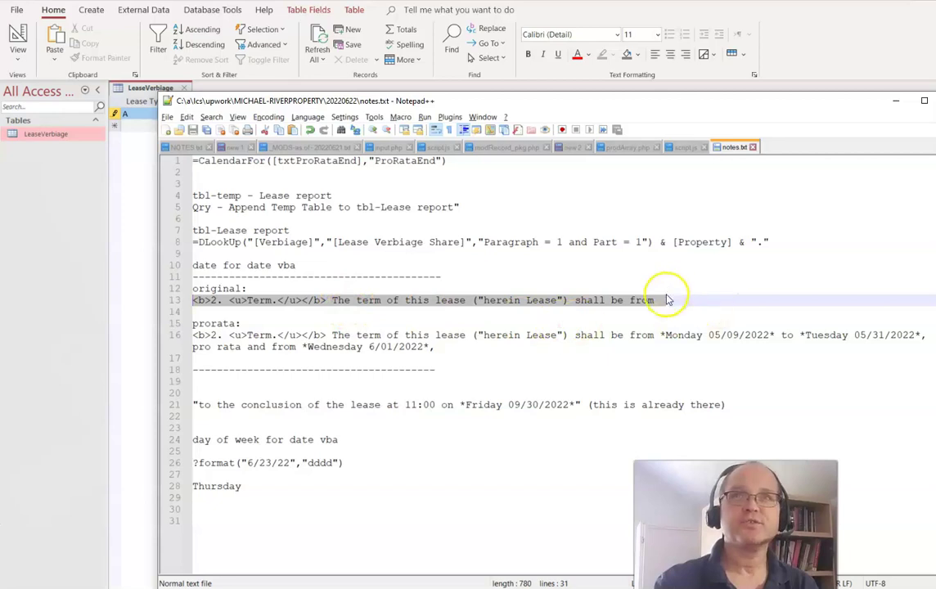
{"action": "left_click_drag", "start_coordinate": [460, 350], "coordinate": [173, 334]}
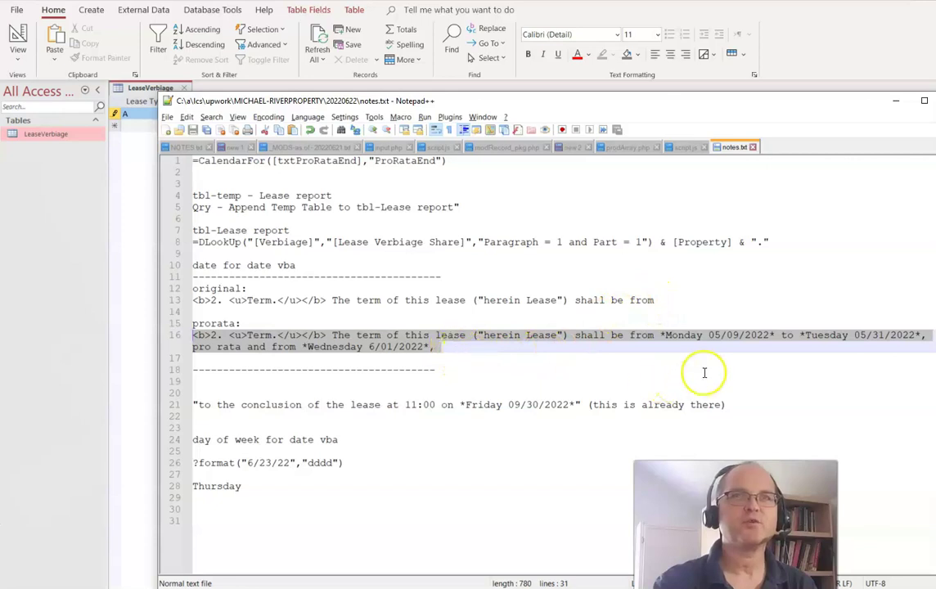
Return to Access, close the LeaseVerbiage table and create a new blank form in design view
{"action": "left_click", "coordinate": [134, 125]}
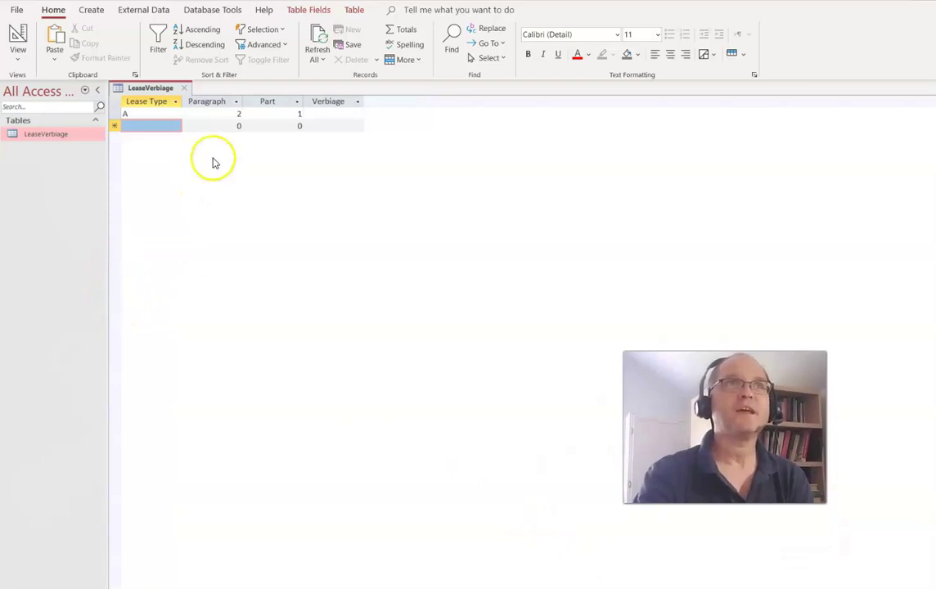
{"action": "left_click", "coordinate": [184, 87]}
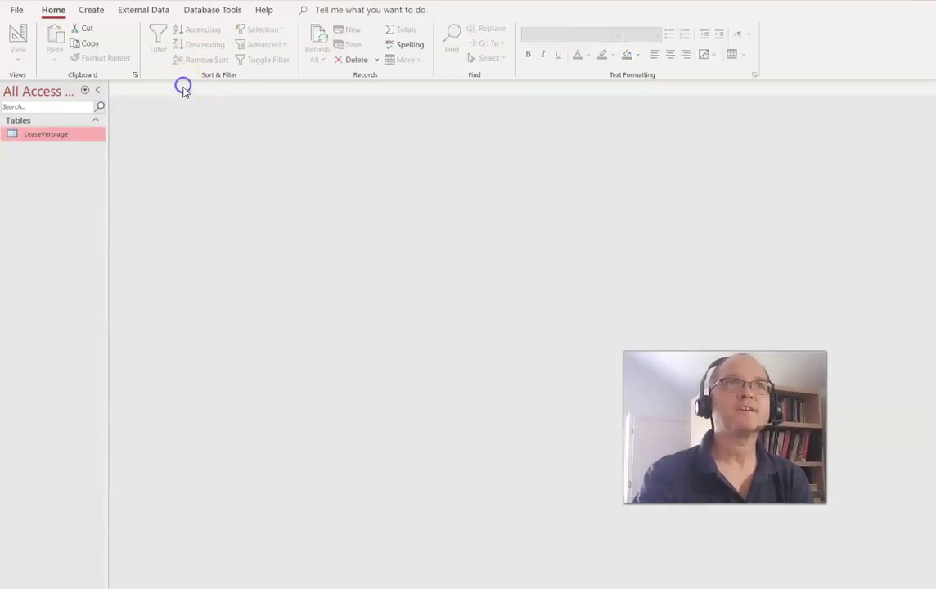
{"action": "left_click", "coordinate": [93, 11]}
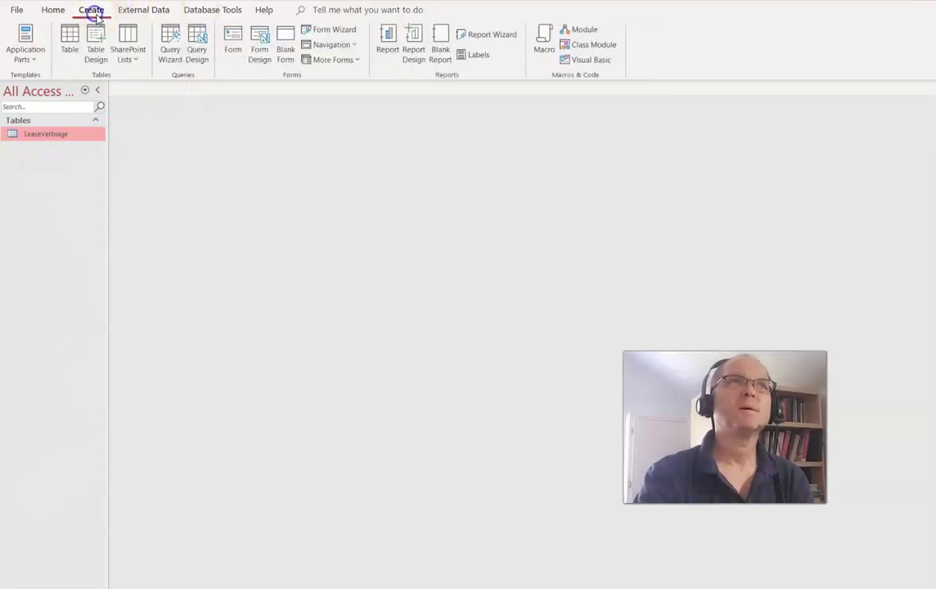
{"action": "left_click", "coordinate": [258, 45]}
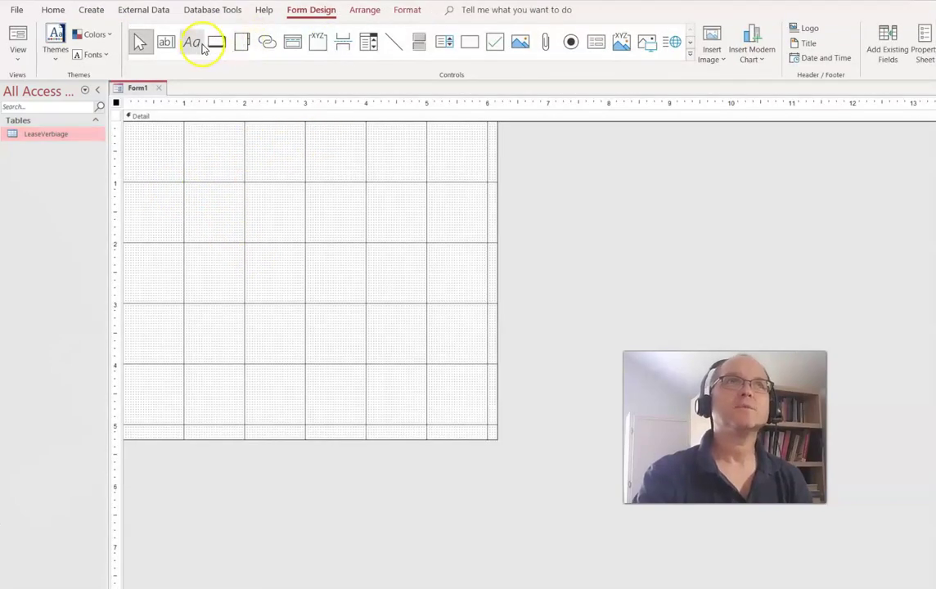
Place an unbound text box with its label in the form's Detail section and paste two copies stacked directly below it
{"action": "left_click", "coordinate": [167, 43]}
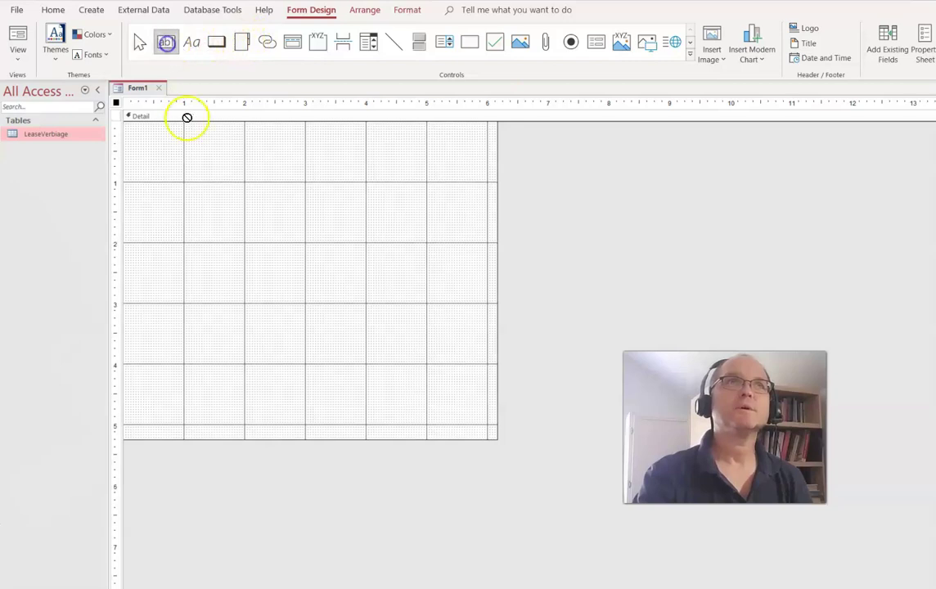
{"action": "left_click", "coordinate": [246, 195]}
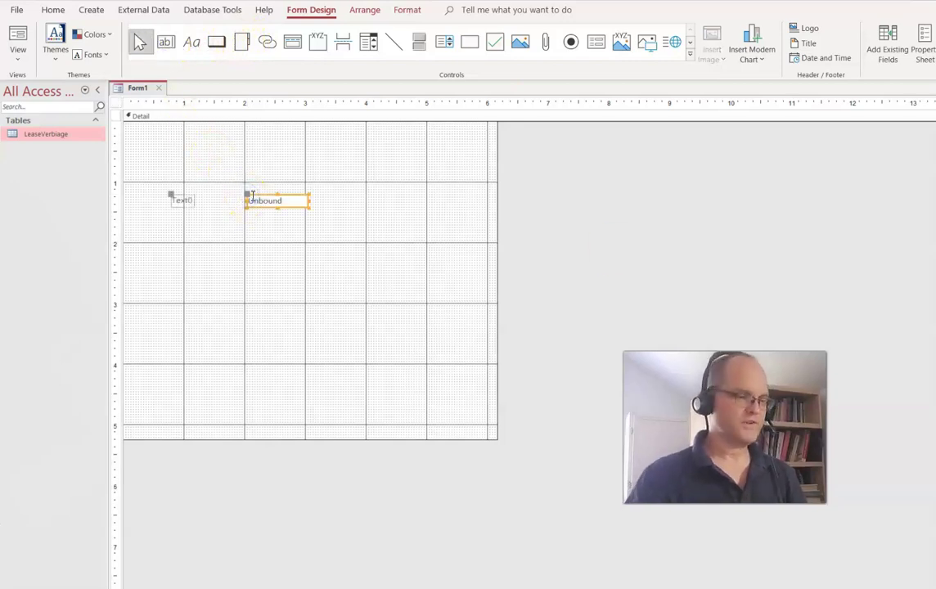
{"action": "key", "text": "ctrl+c"}
{"action": "key", "text": "ctrl+v"}
{"action": "key", "text": "ctrl+v"}
{"action": "key", "text": "ctrl+v"}
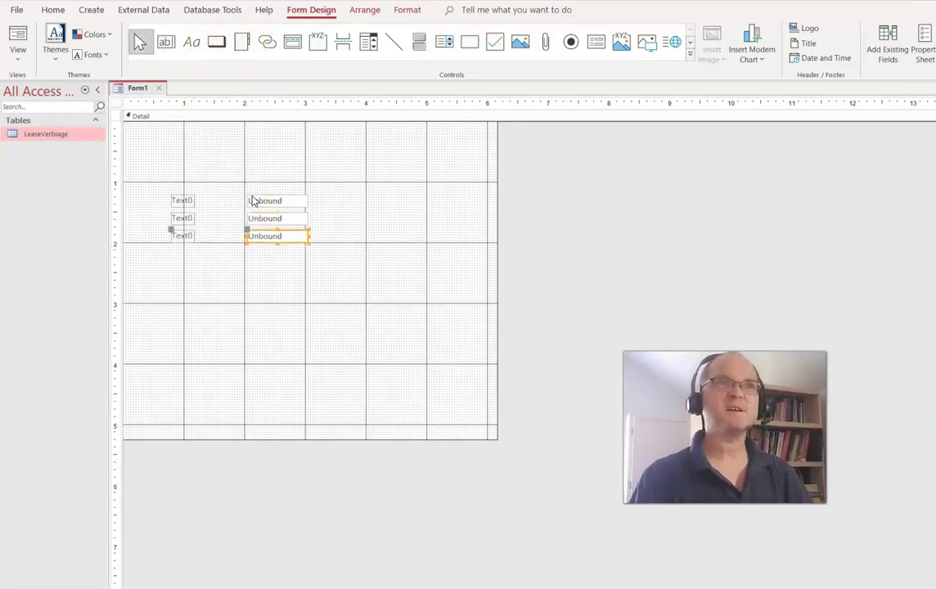